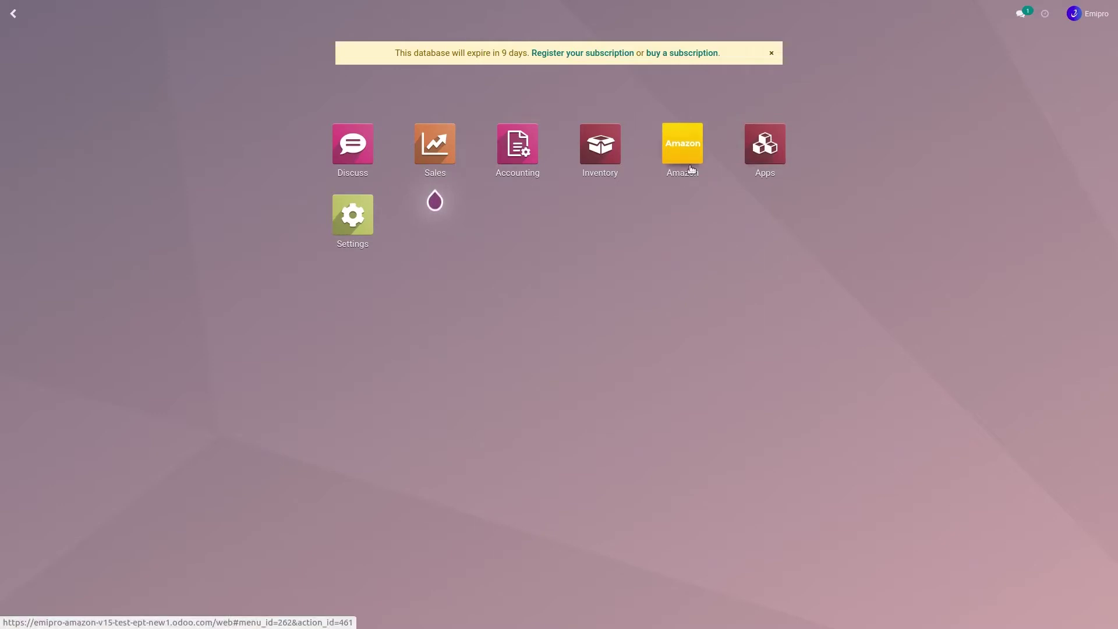
Choose seller Amazon_NA in the Amazon settings and open the Add More Marketplace dialog.
click(681, 150)
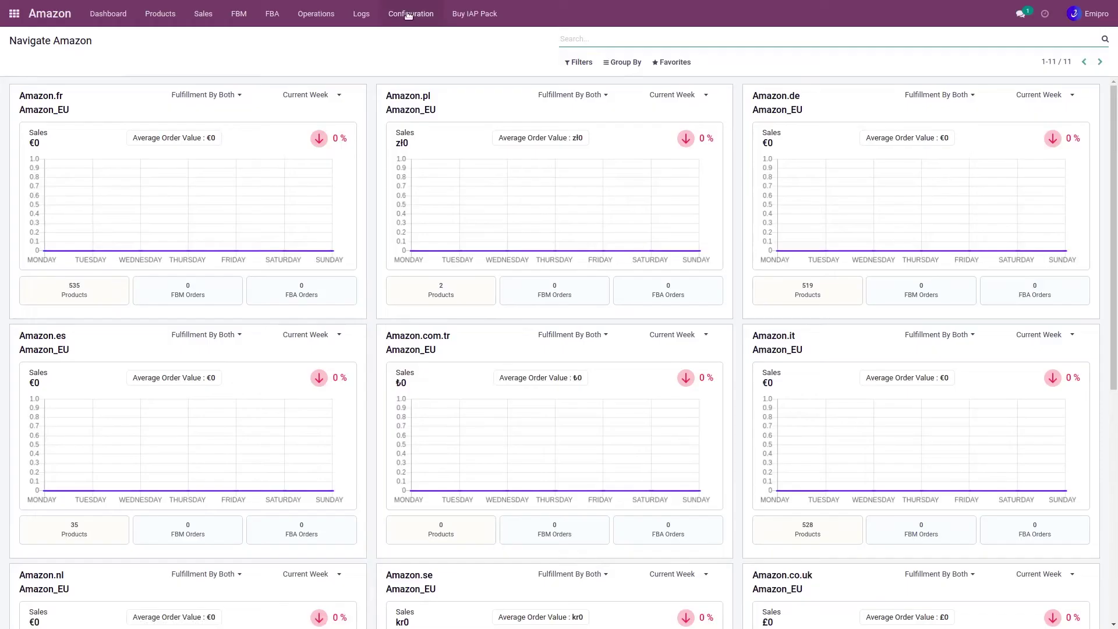
click(408, 13)
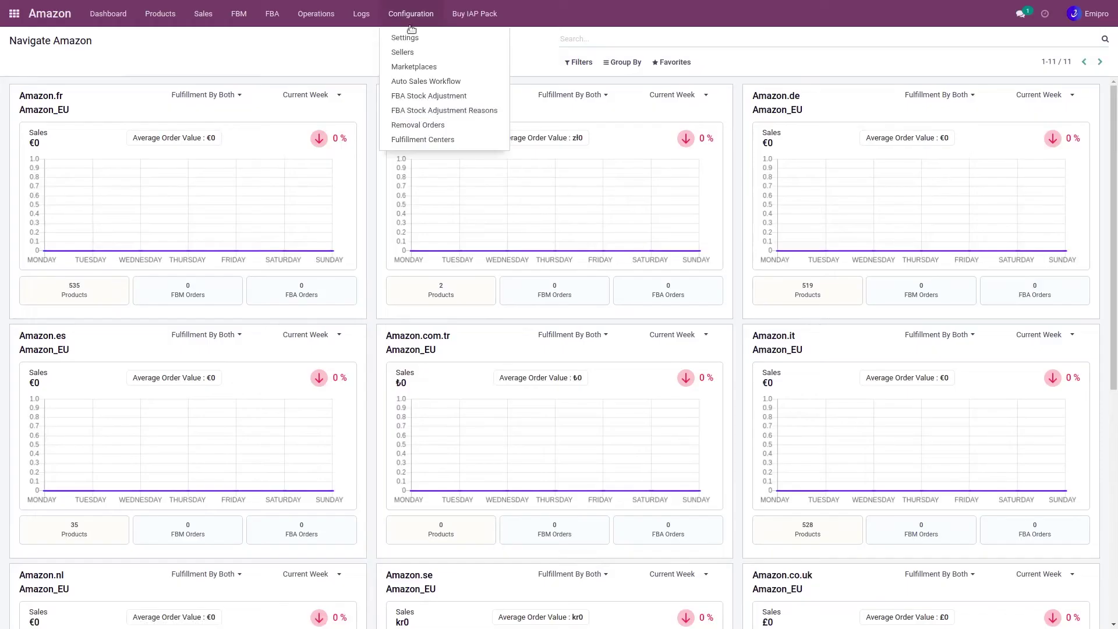
click(407, 37)
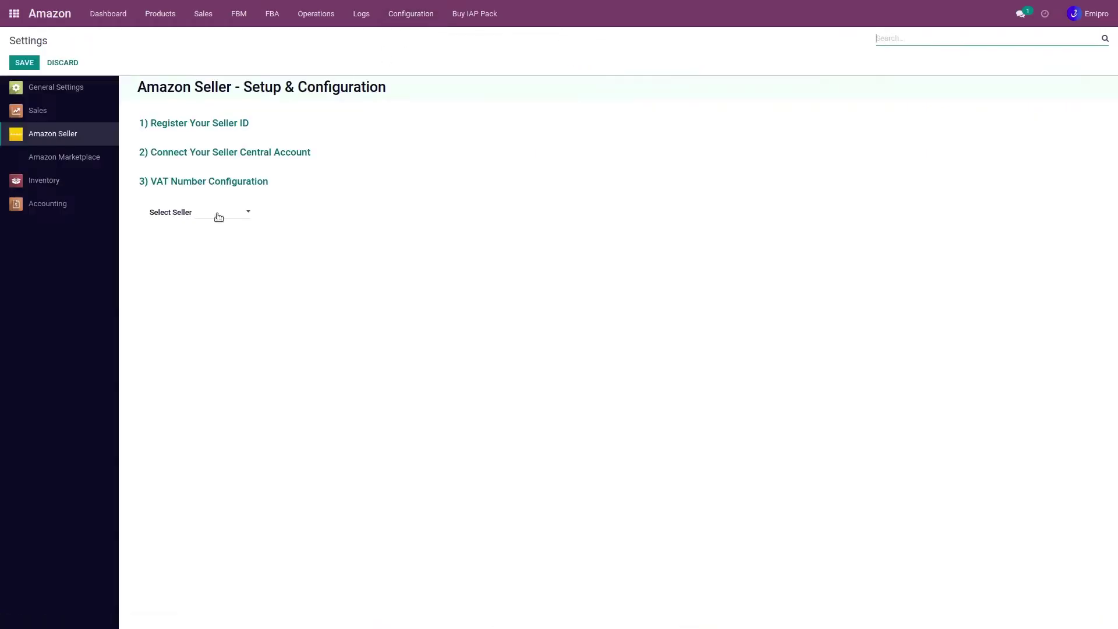
click(219, 216)
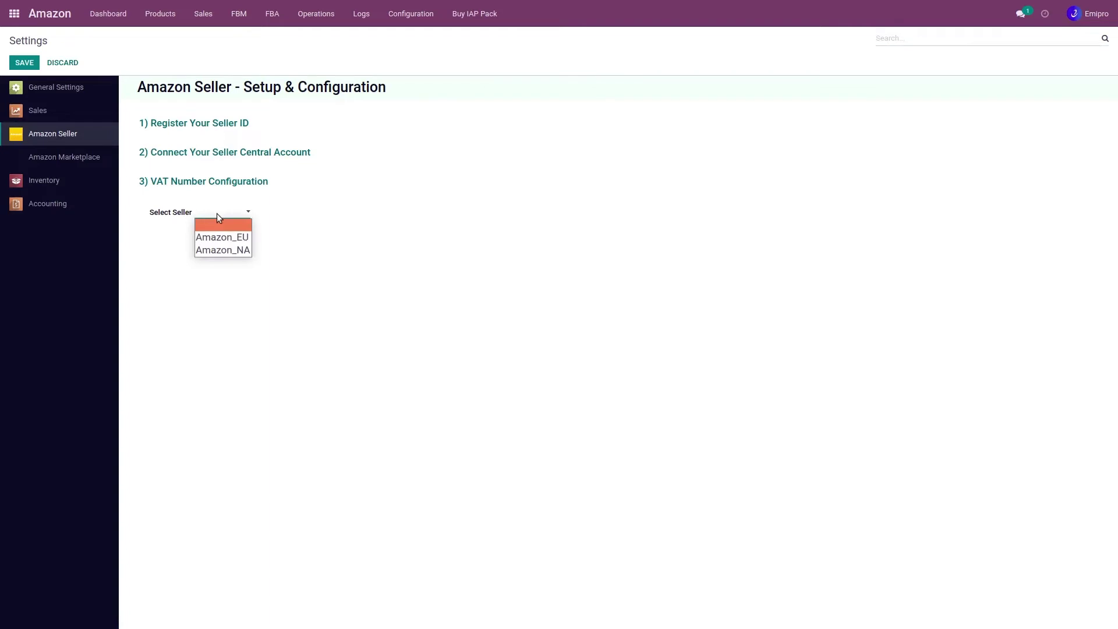
click(225, 250)
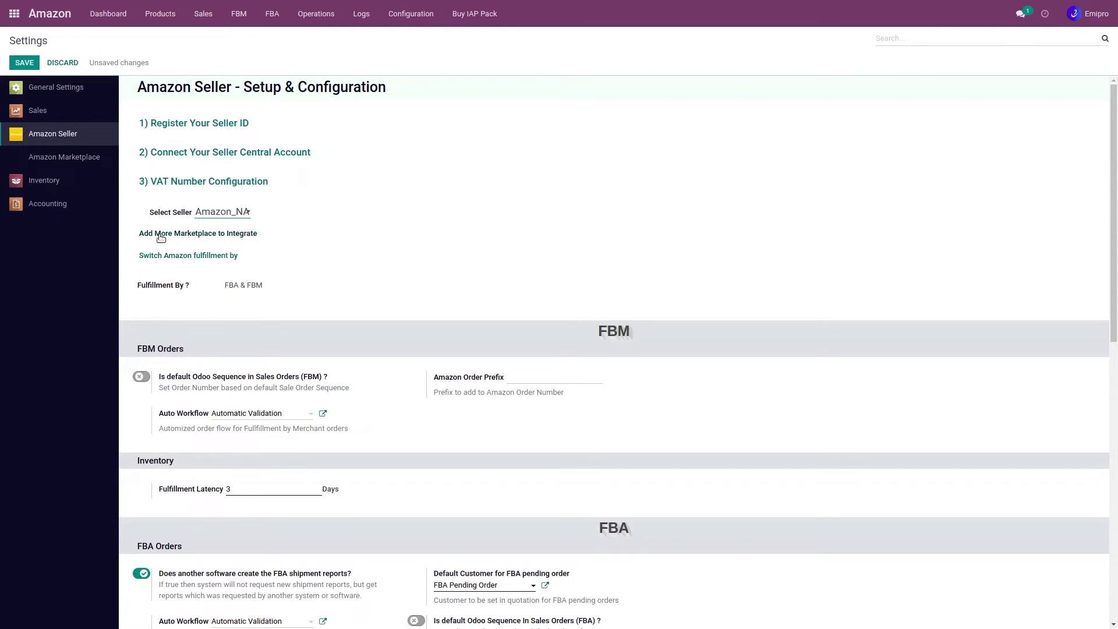
click(203, 233)
click(431, 89)
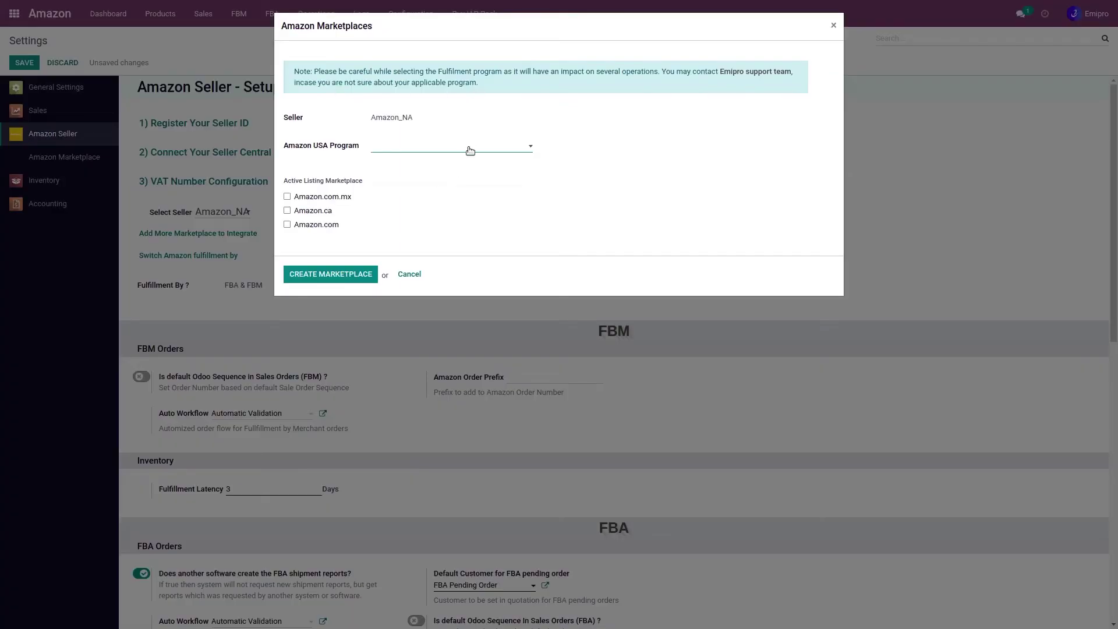
click(469, 148)
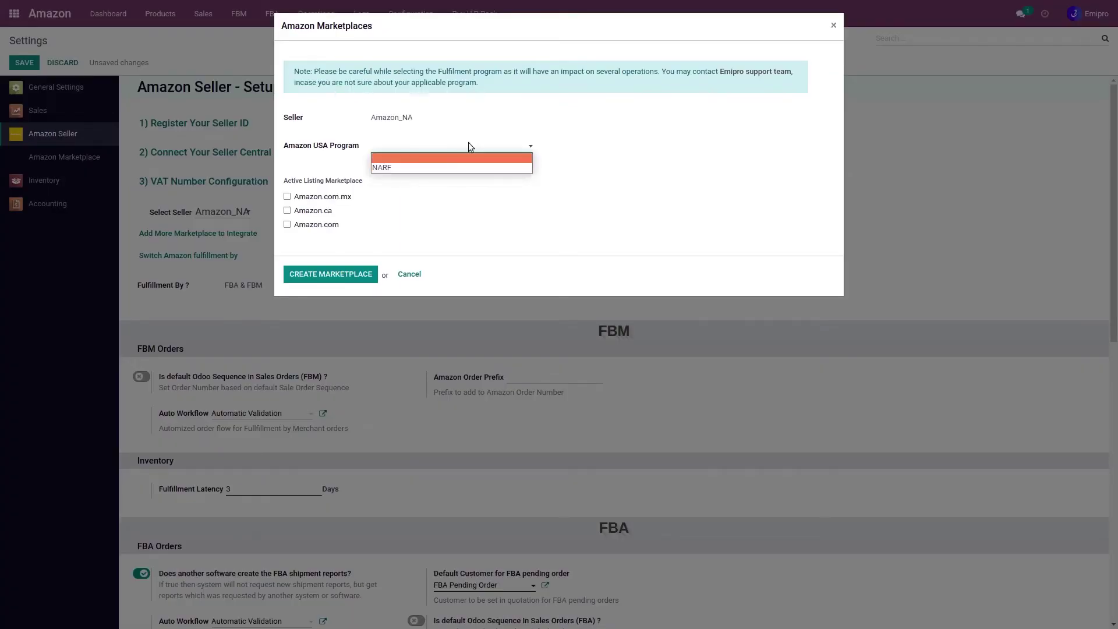
click(461, 138)
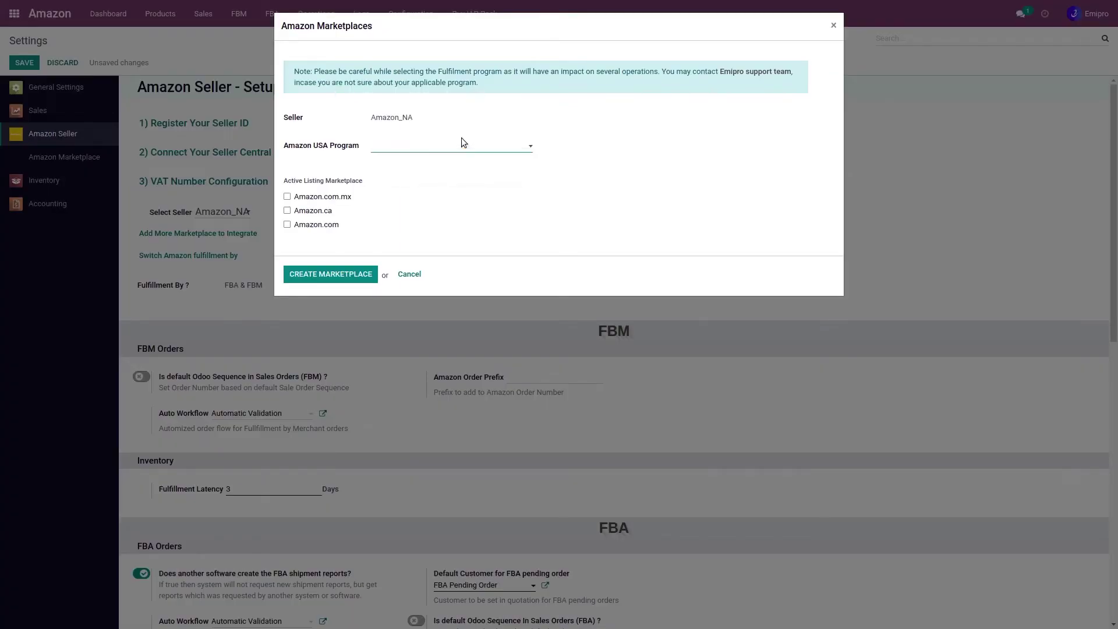
click(289, 198)
click(287, 212)
click(410, 275)
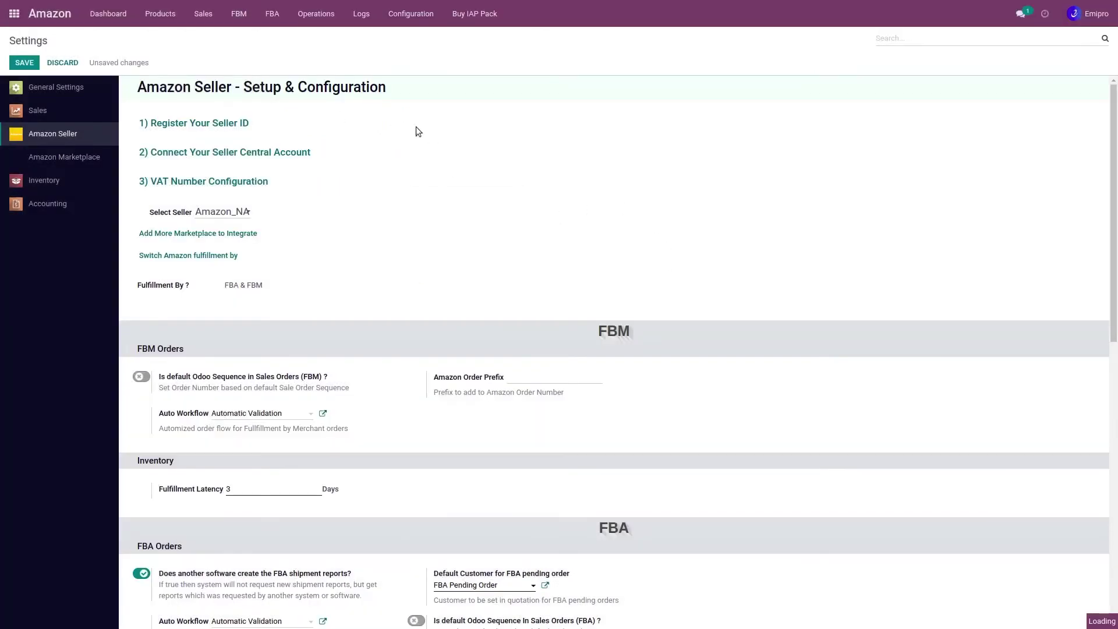
Start a new warehouse record under Inventory > Configuration > Warehouses.
click(14, 14)
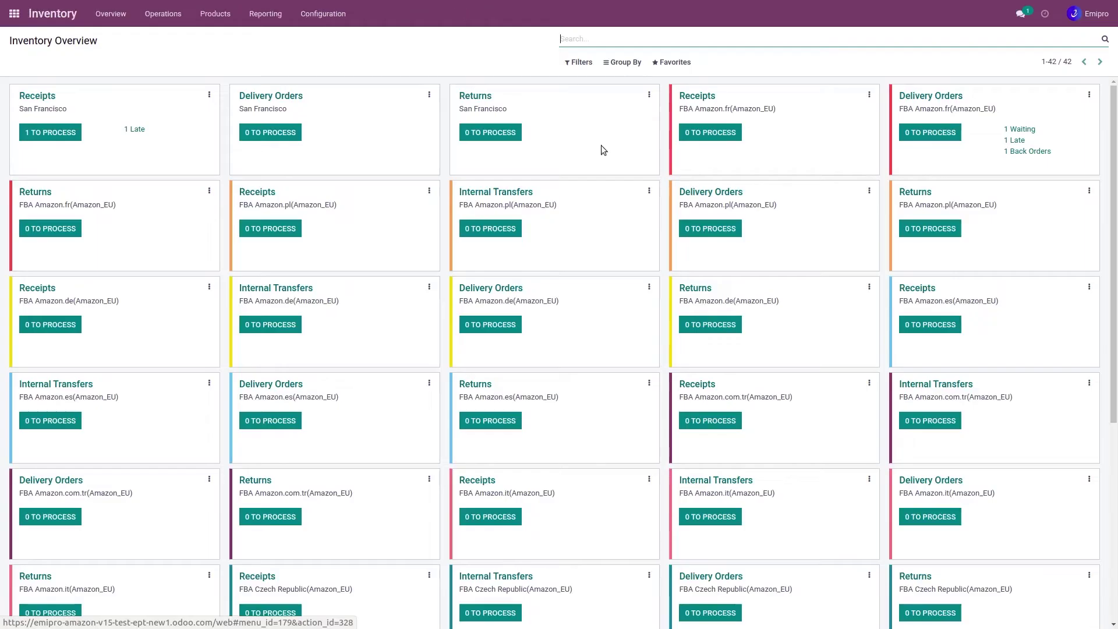
click(324, 13)
click(330, 68)
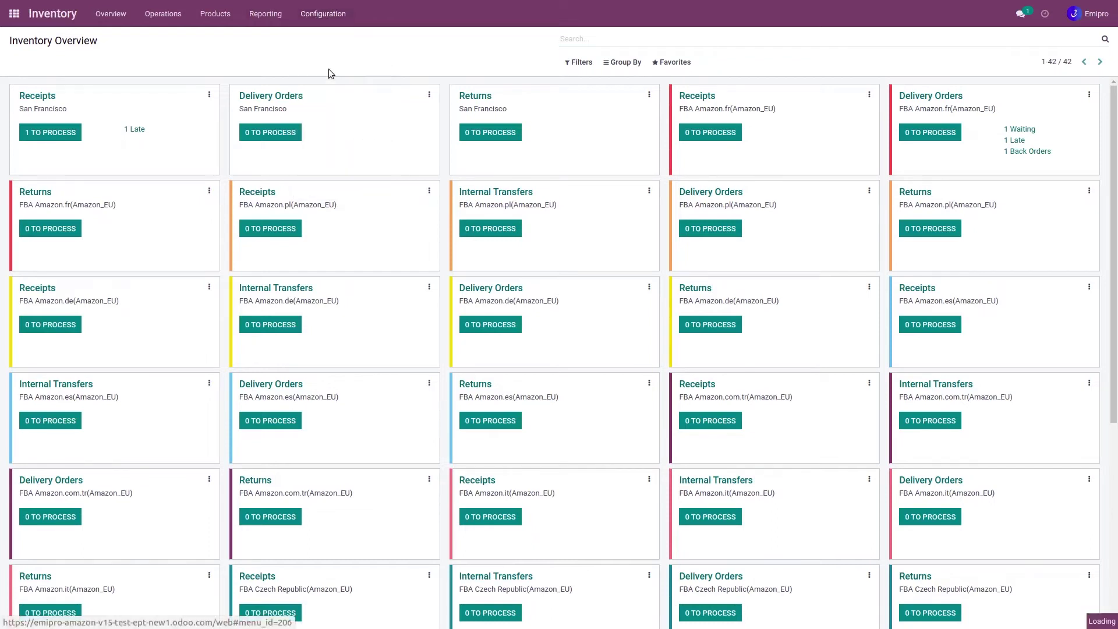
click(35, 67)
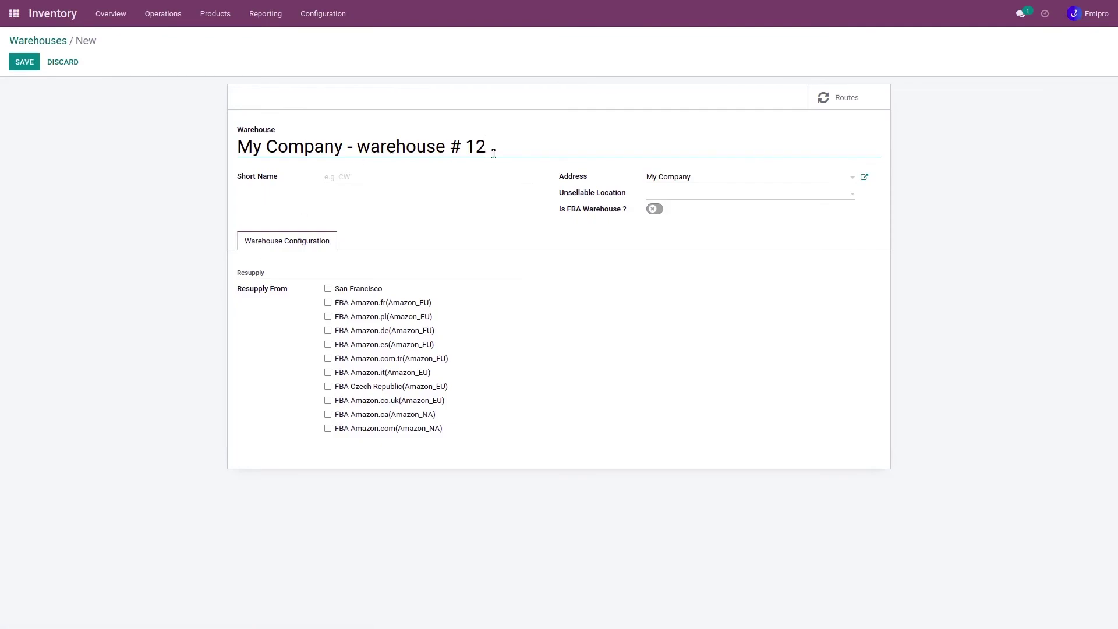
Name the warehouse 'Amazon FBA onsite', short name FBAOn, and mark it as an FBA warehouse.
drag(491, 149, 287, 104)
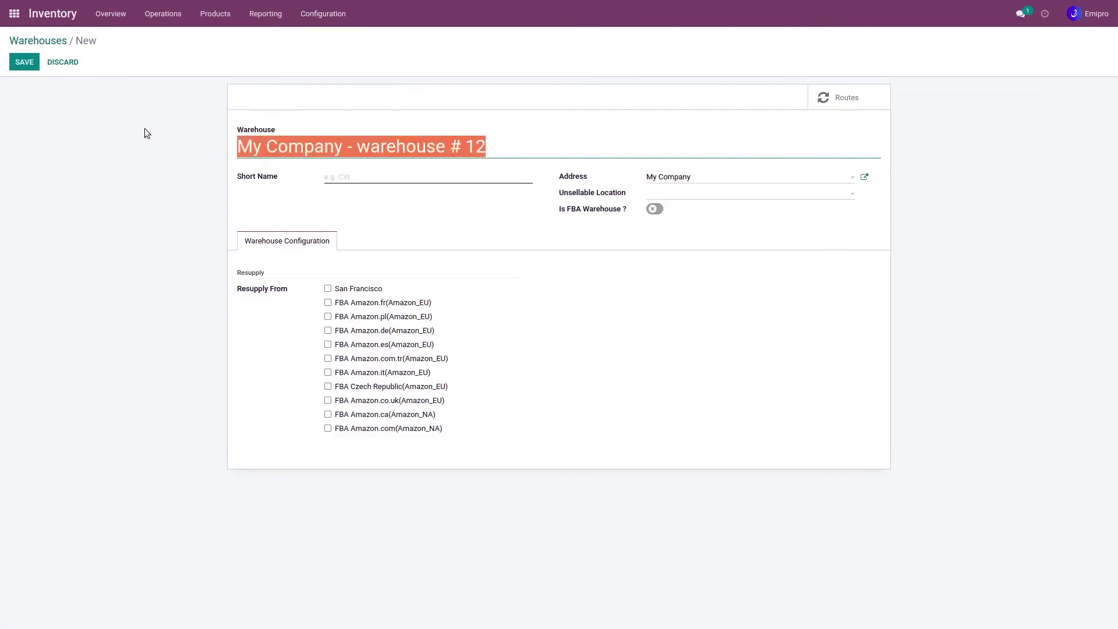
text(Amazon FBA onsite)
click(403, 175)
text(FBA)
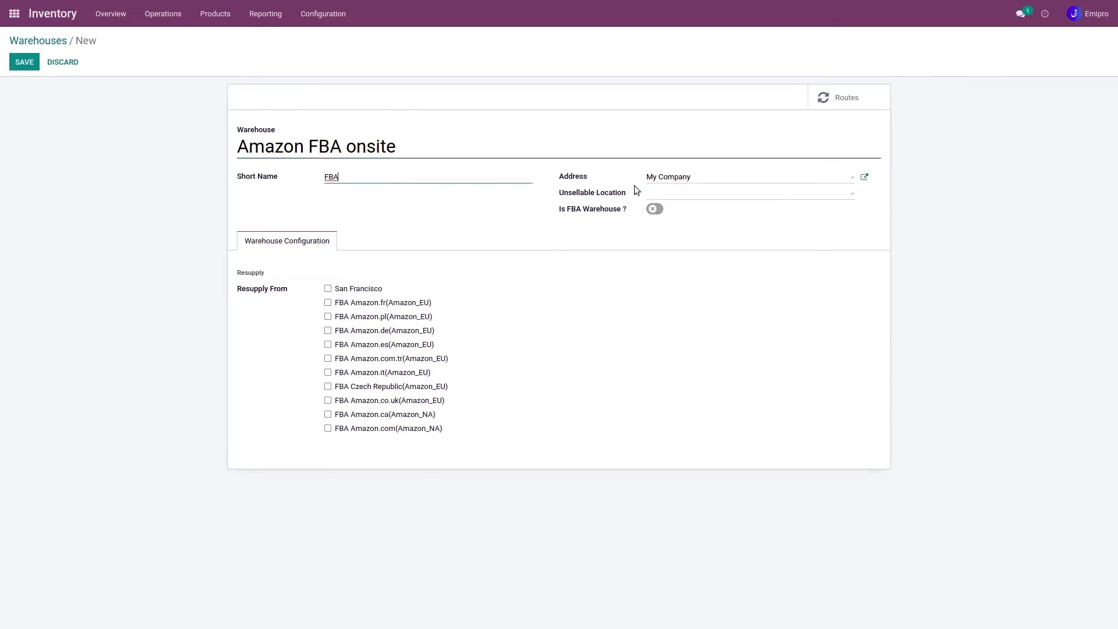
text(On)
click(654, 209)
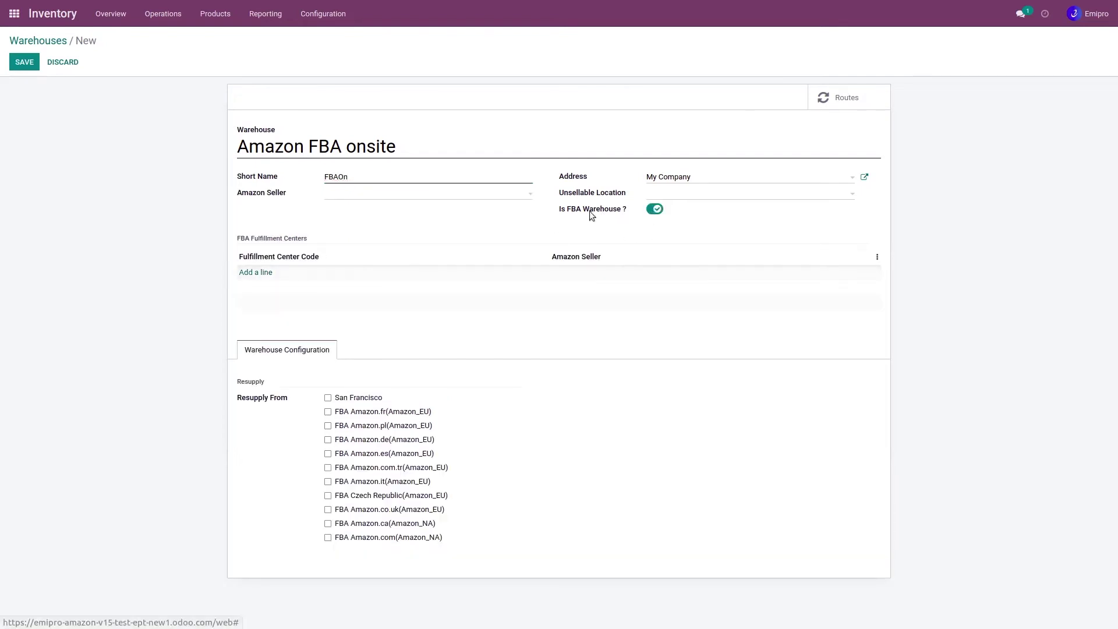
Add ABC1 as an FBA fulfillment center for the warehouse.
click(254, 272)
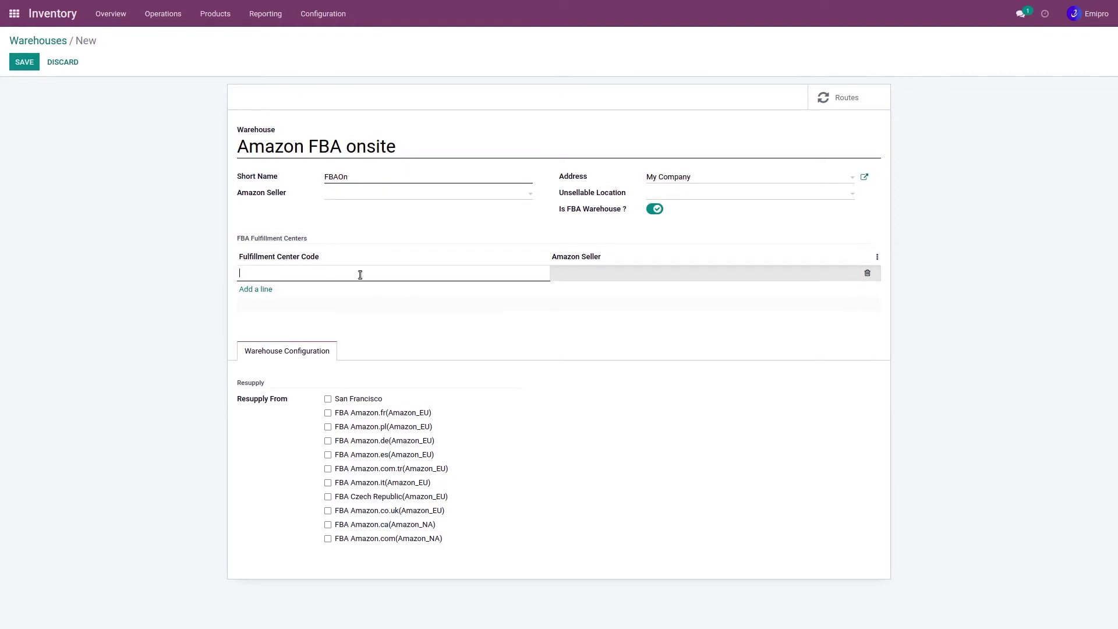
text(ABC1)
click(643, 273)
Set the unsellable location to Amazon.com Unsellable and return to the app list.
click(682, 196)
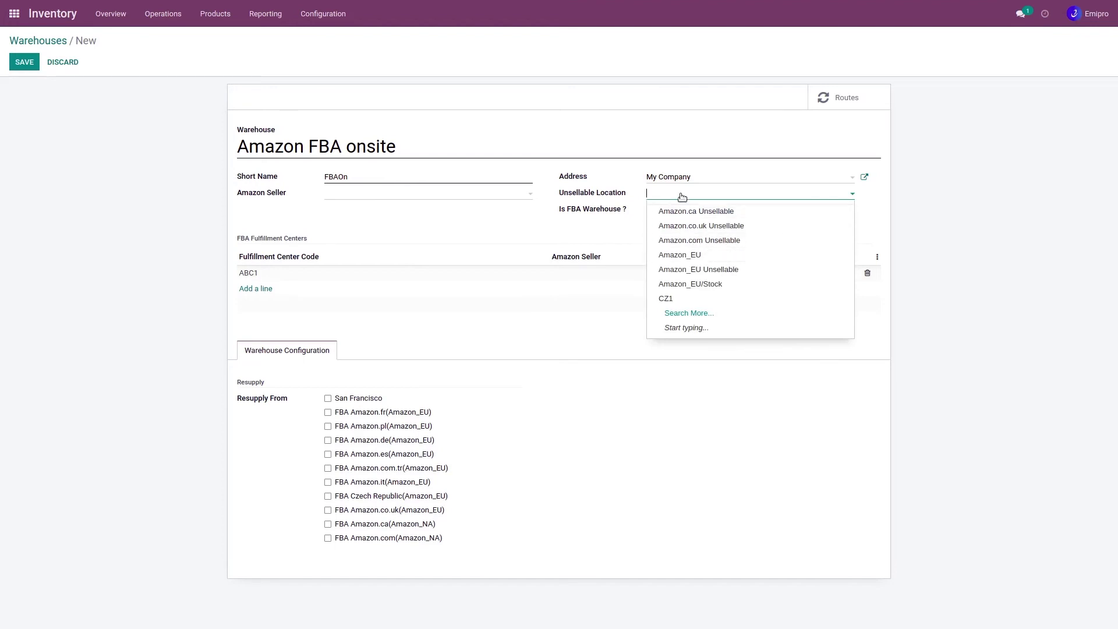
text(unse)
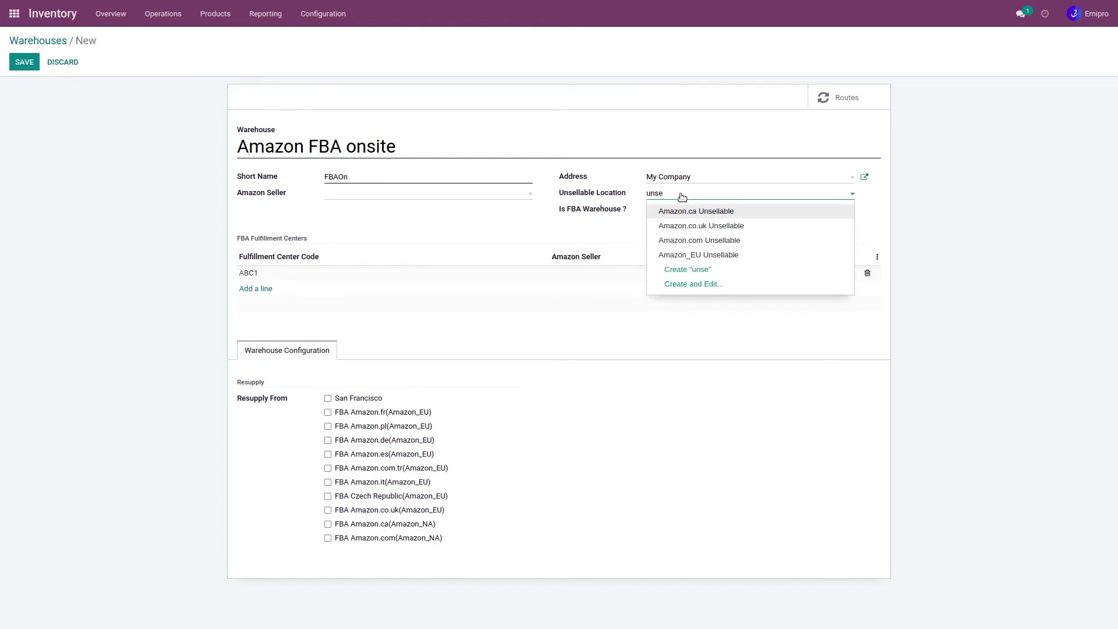
key(Down)
key(Down)
key(Return)
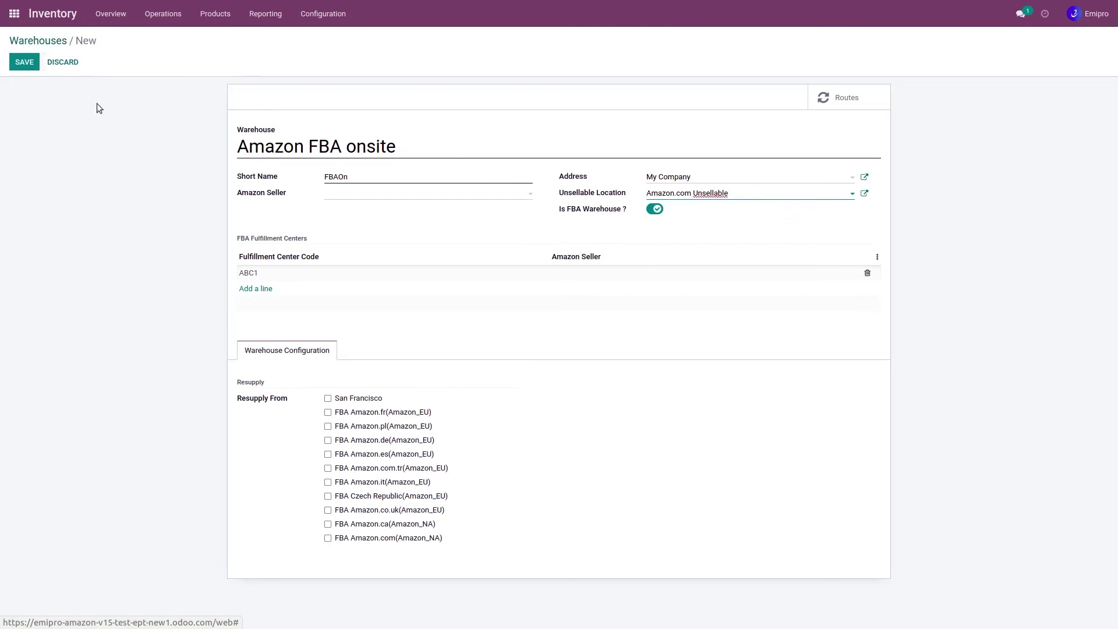
click(15, 17)
Go to the Amazon Marketplace settings in the Amazon app's configuration.
click(680, 155)
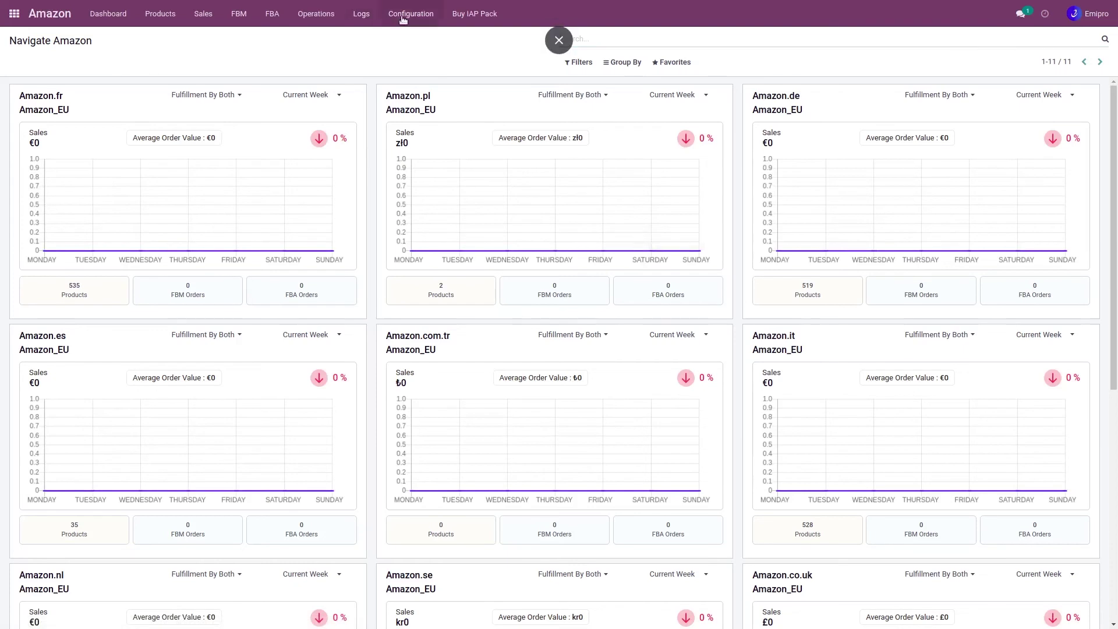
click(408, 16)
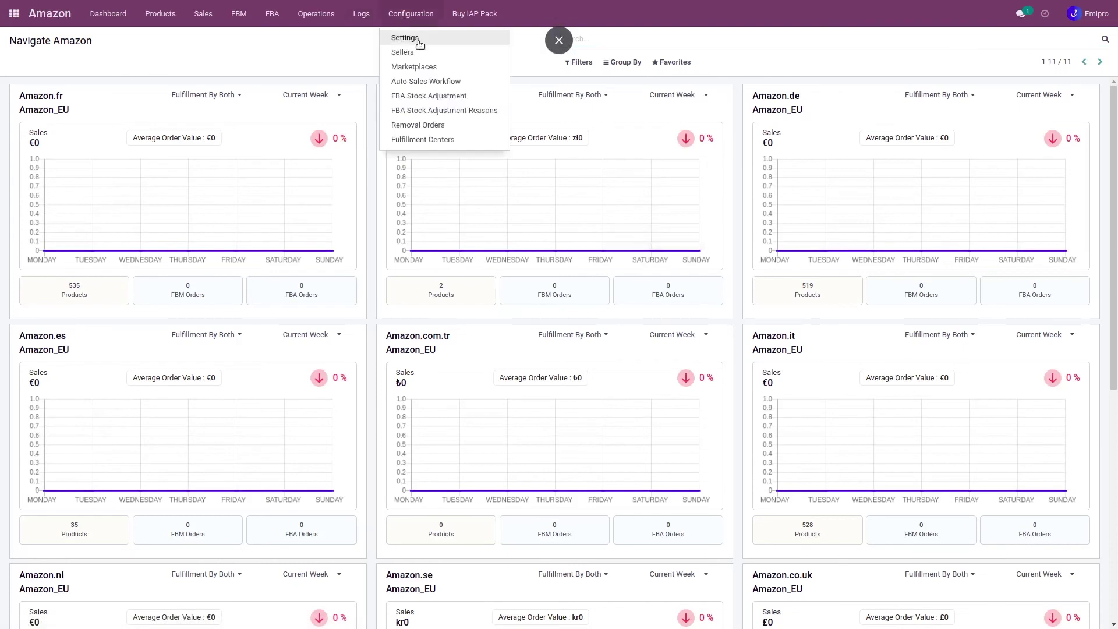
click(419, 42)
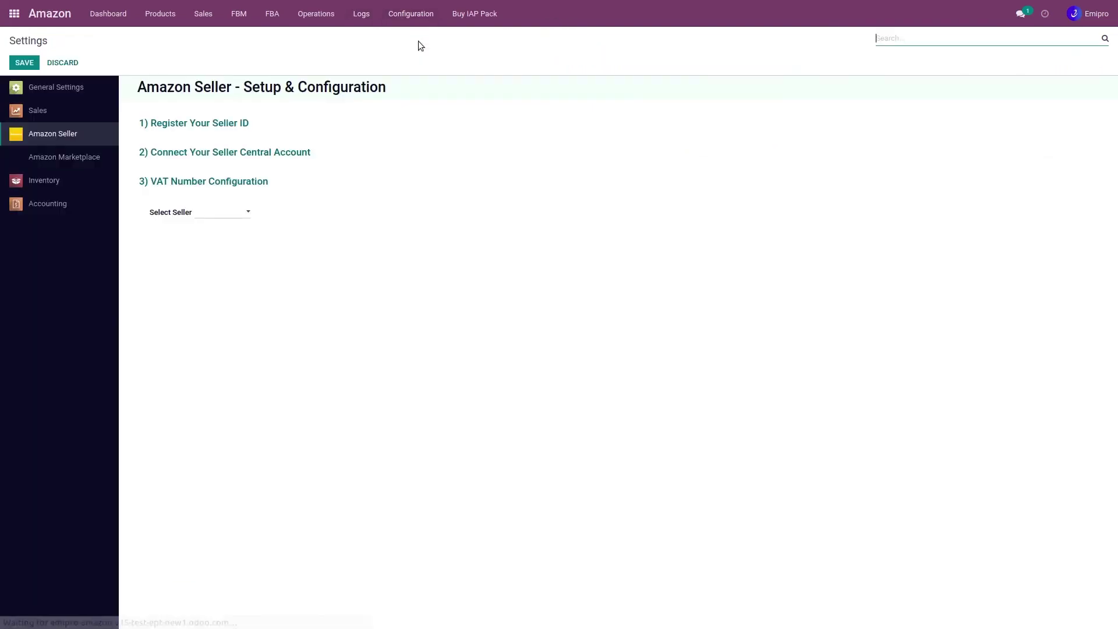
click(83, 157)
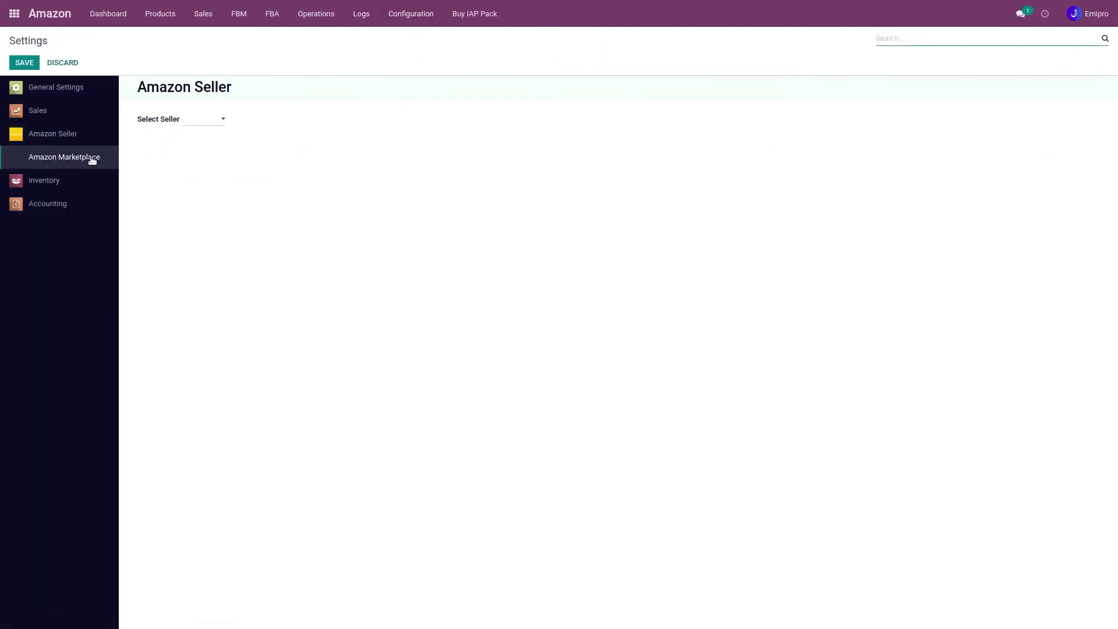
Select seller Amazon_NA and marketplace Amazon.com, then view the FBA Warehouse options.
click(204, 119)
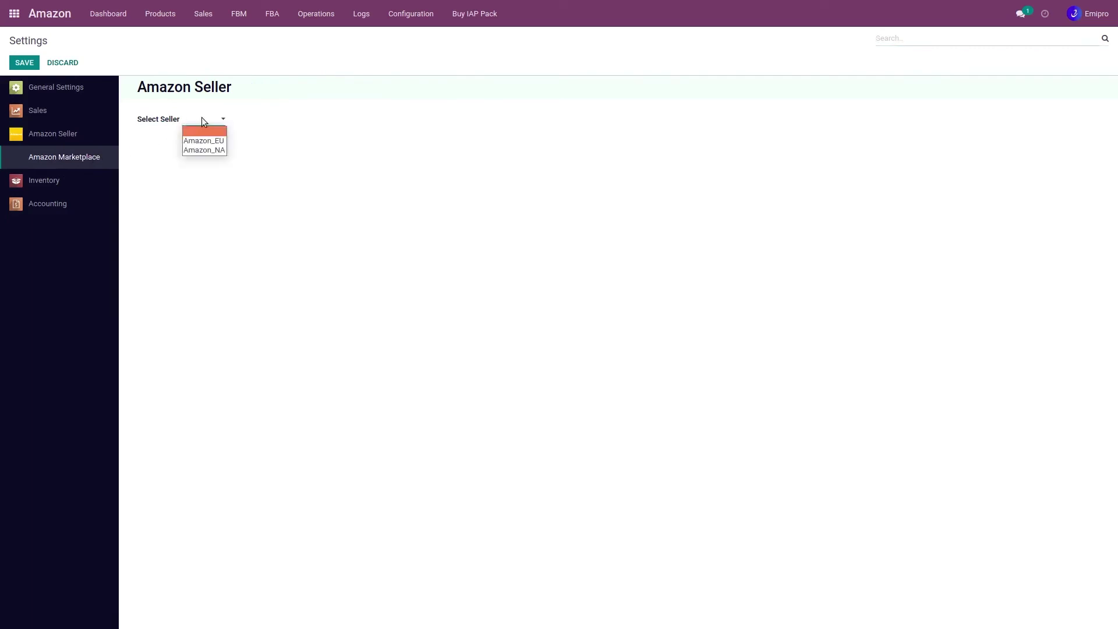
click(202, 150)
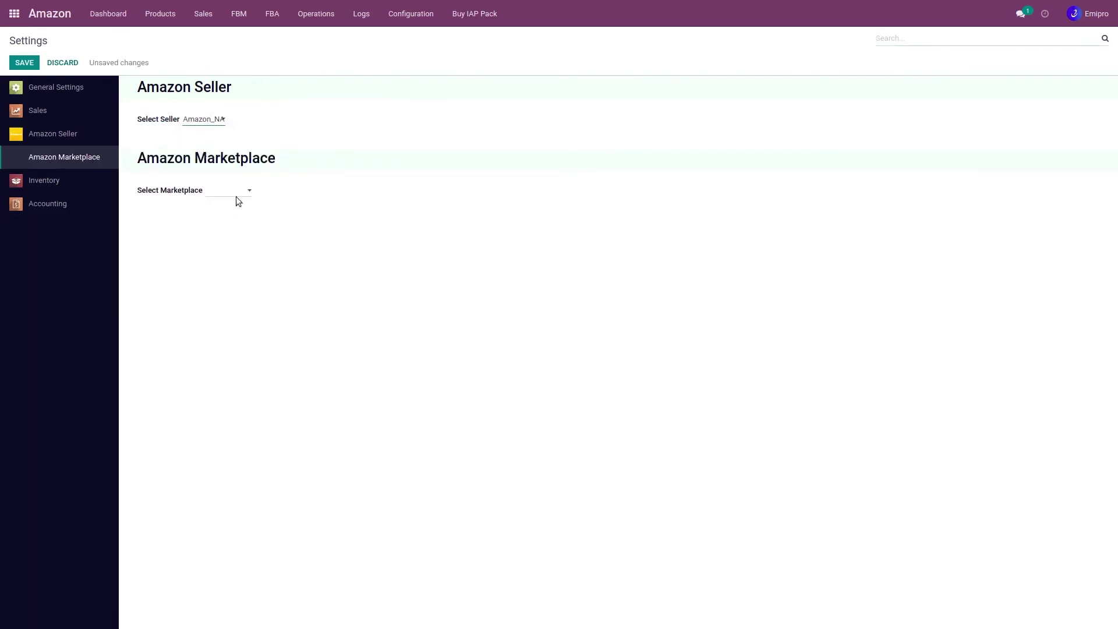
click(237, 198)
click(239, 221)
scroll(495, 361, down, 2)
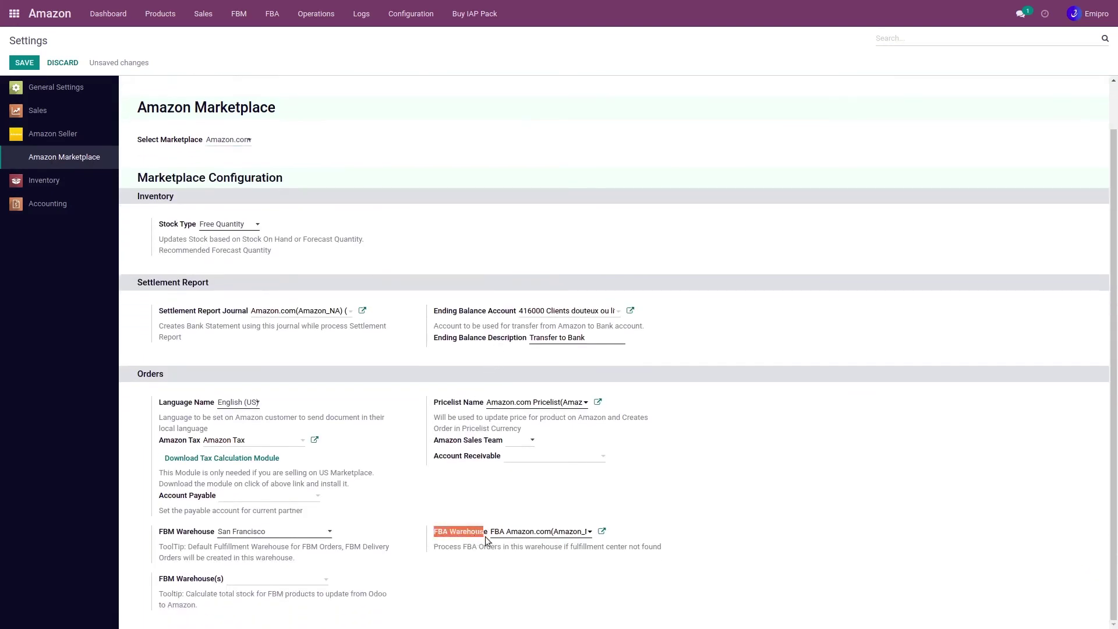
click(536, 531)
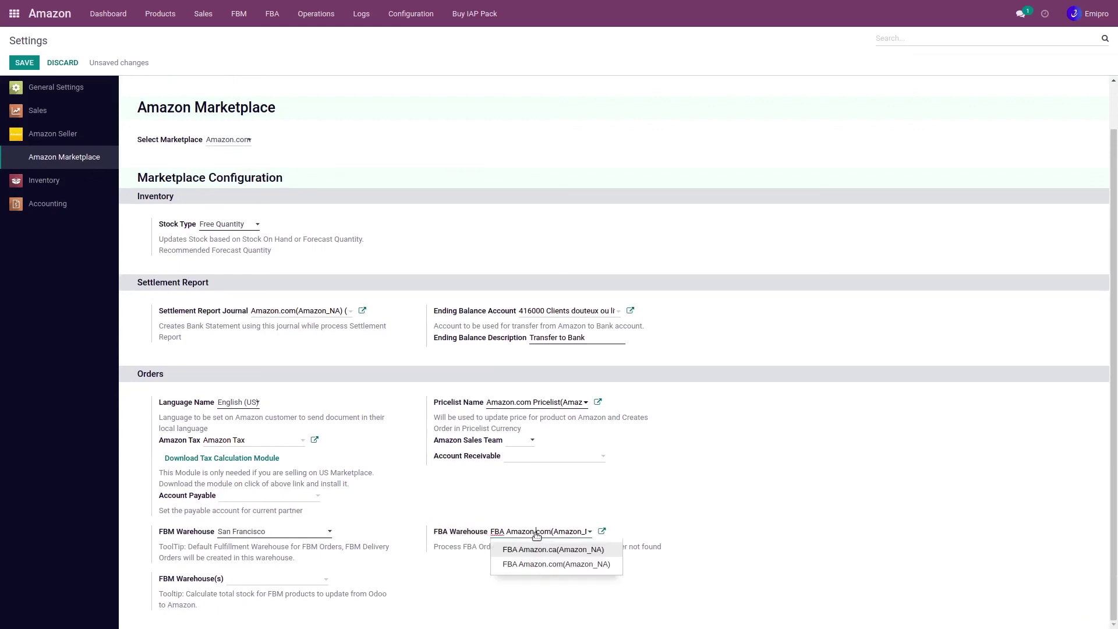